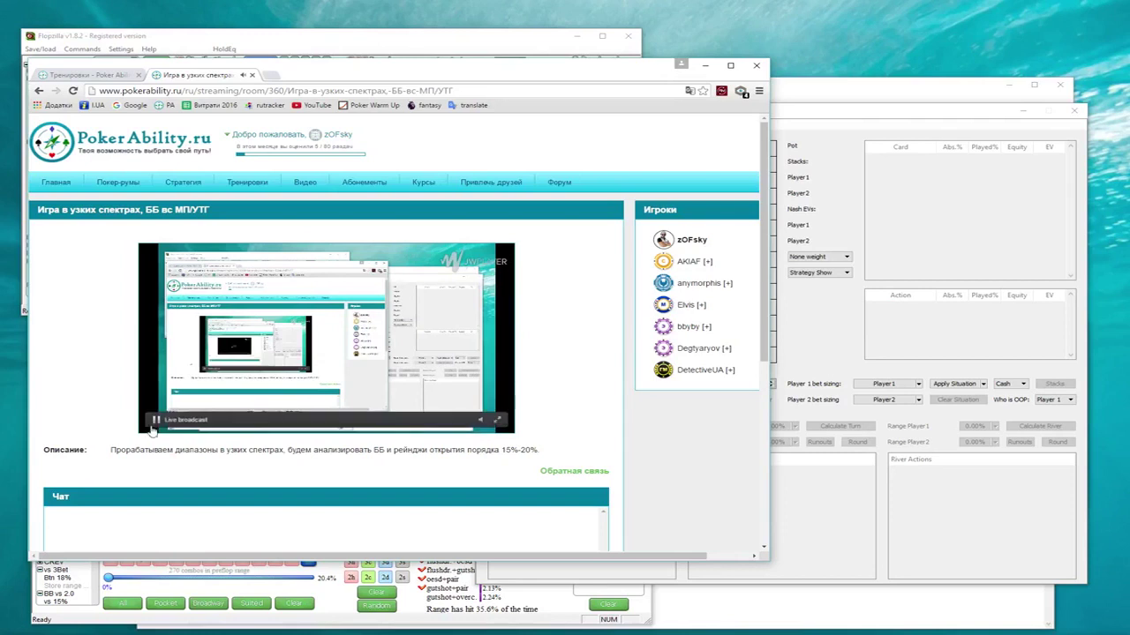
- Pause the live broadcast on the PokerAbility page, narrow the browser window and clear it from the workspace
{"action": "left_click", "coordinate": [154, 421]}
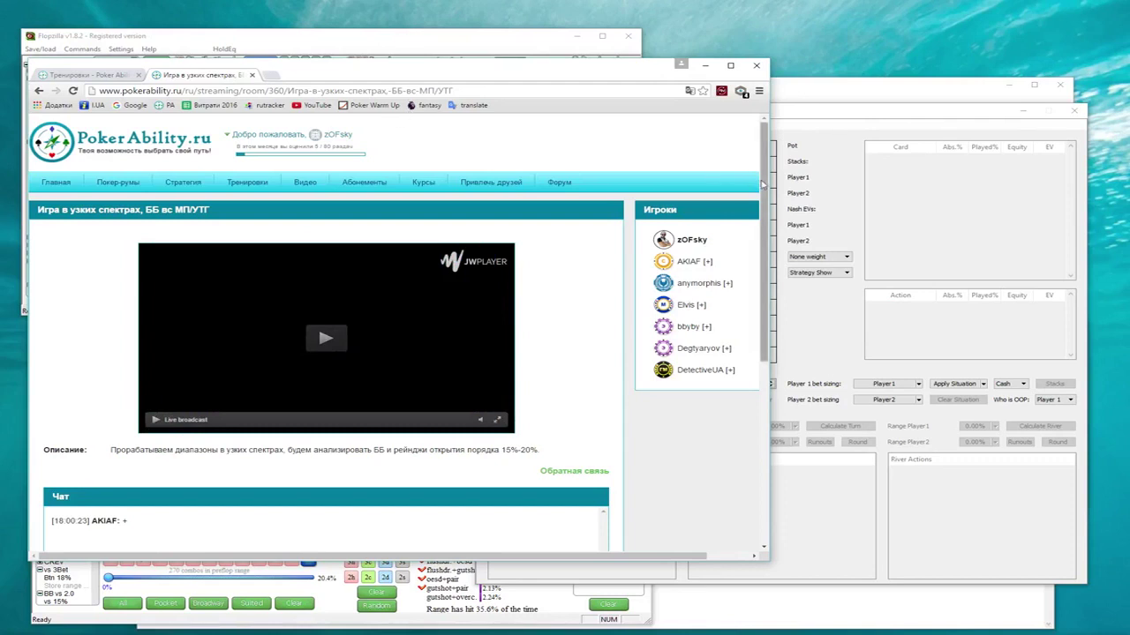
{"action": "left_click_drag", "start_coordinate": [767, 183], "coordinate": [388, 182]}
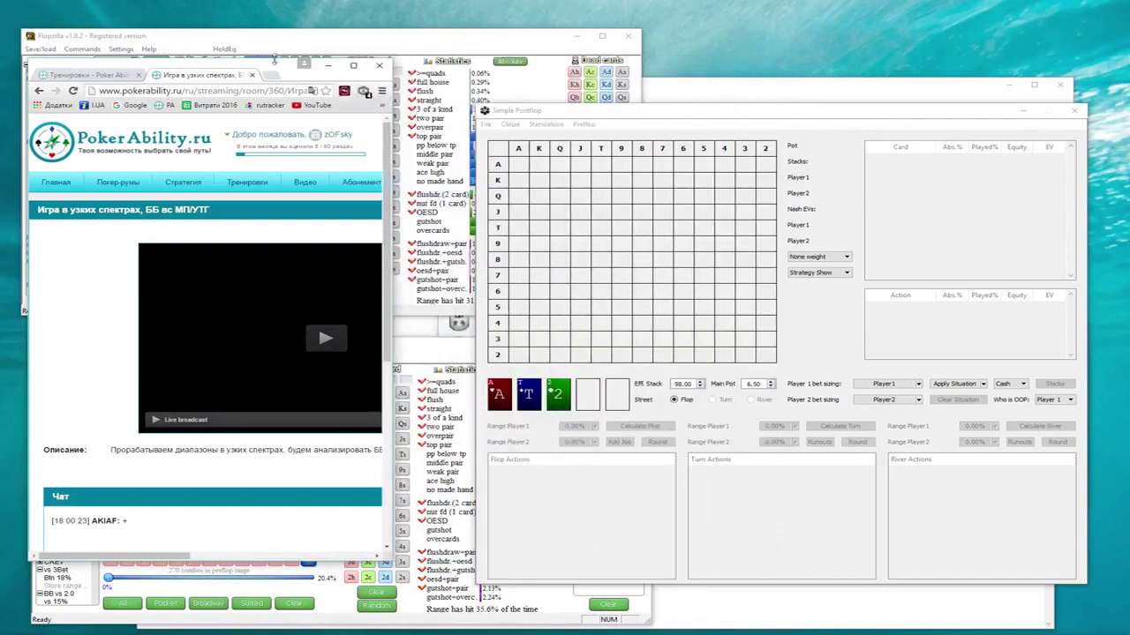
{"action": "left_click", "coordinate": [327, 65]}
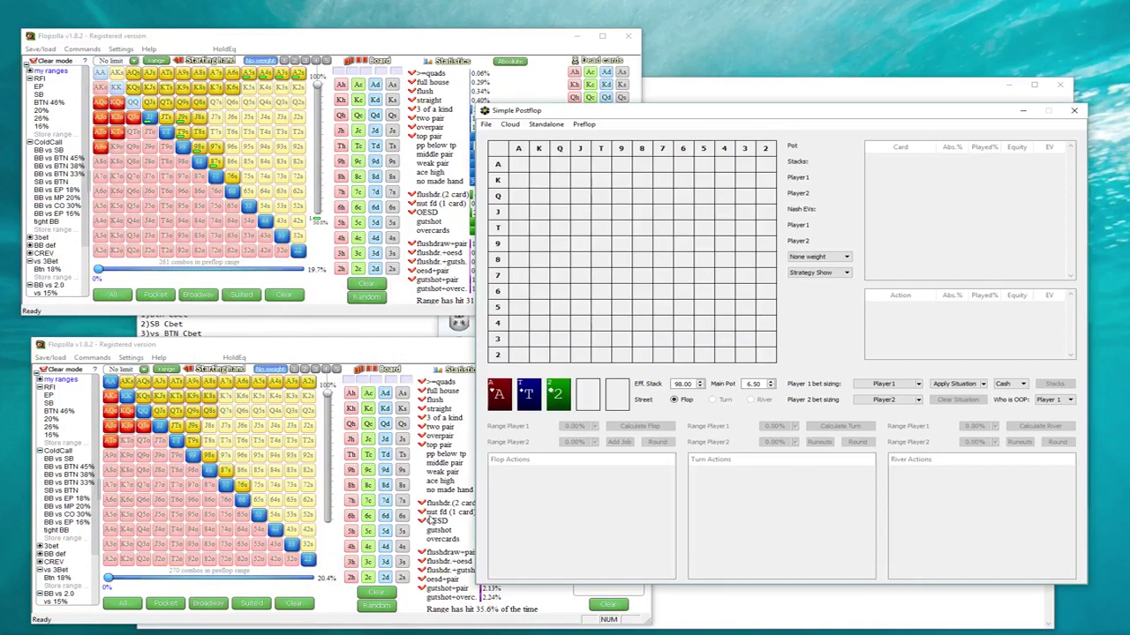
- Start HoldEq from the Flopzilla window that holds the 20.4% preflop range
{"action": "left_click", "coordinate": [338, 365]}
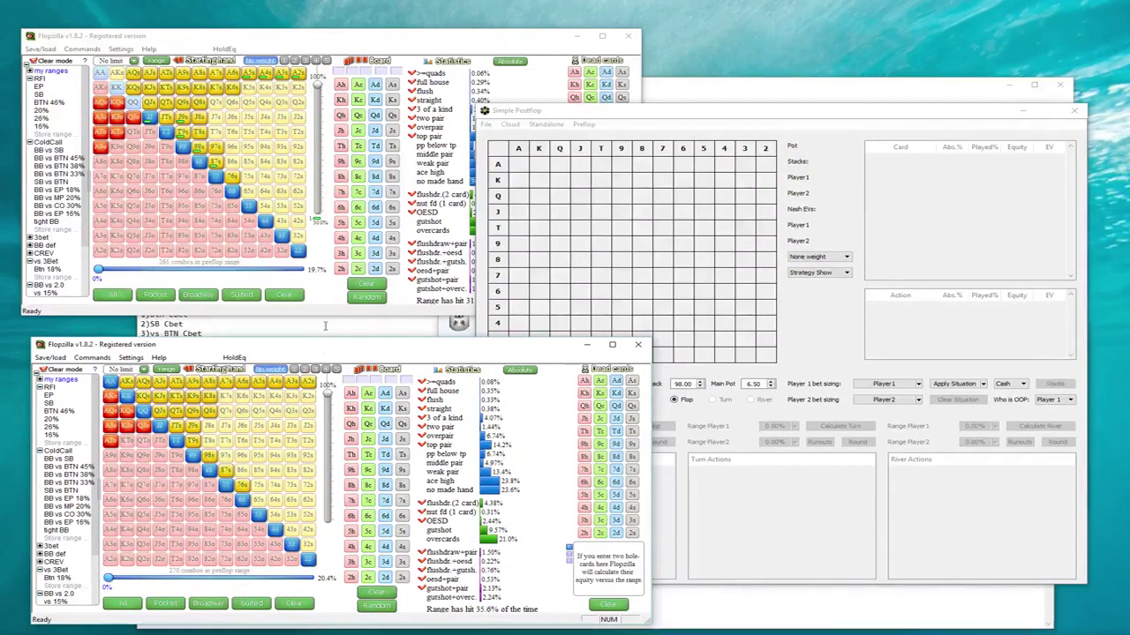
{"action": "left_click", "coordinate": [326, 315]}
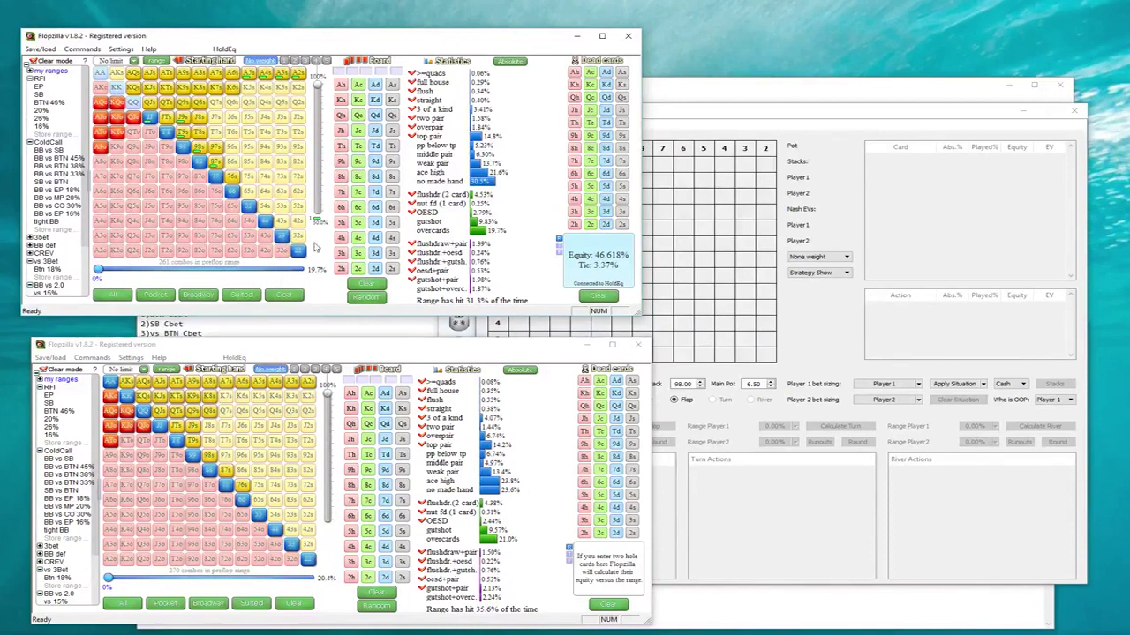
{"action": "left_click", "coordinate": [329, 349]}
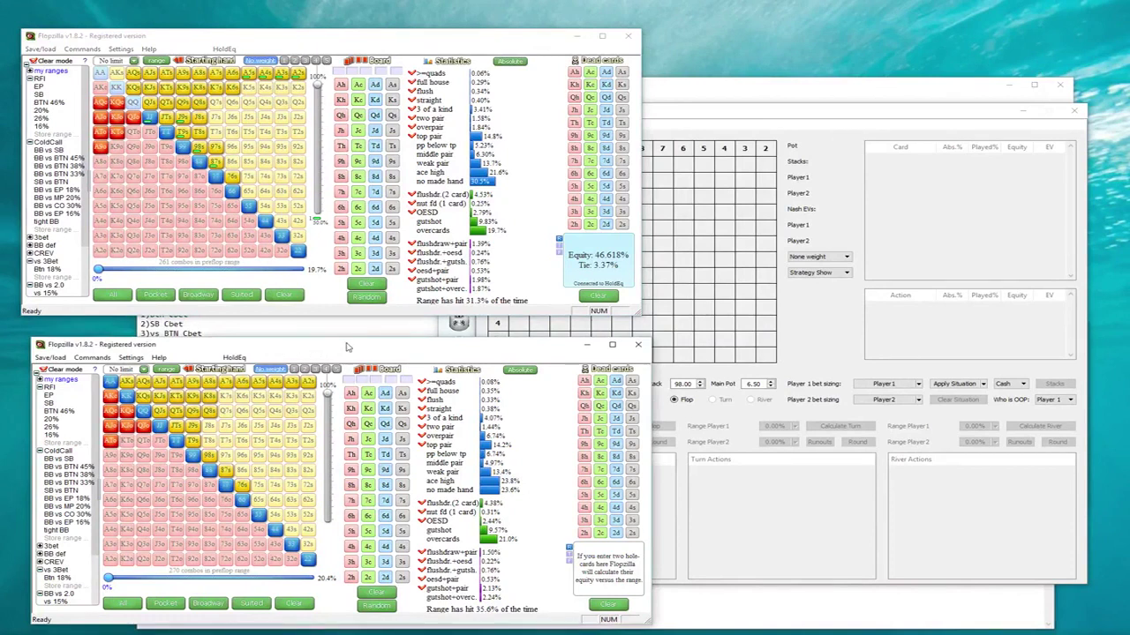
{"action": "left_click", "coordinate": [236, 358]}
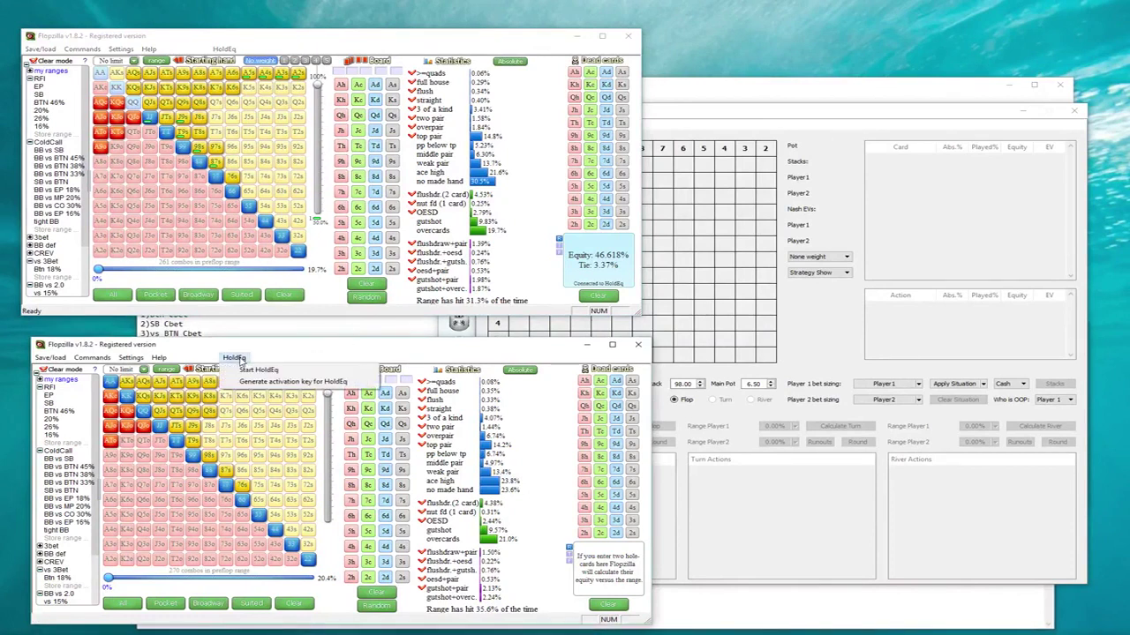
{"action": "left_click", "coordinate": [258, 371]}
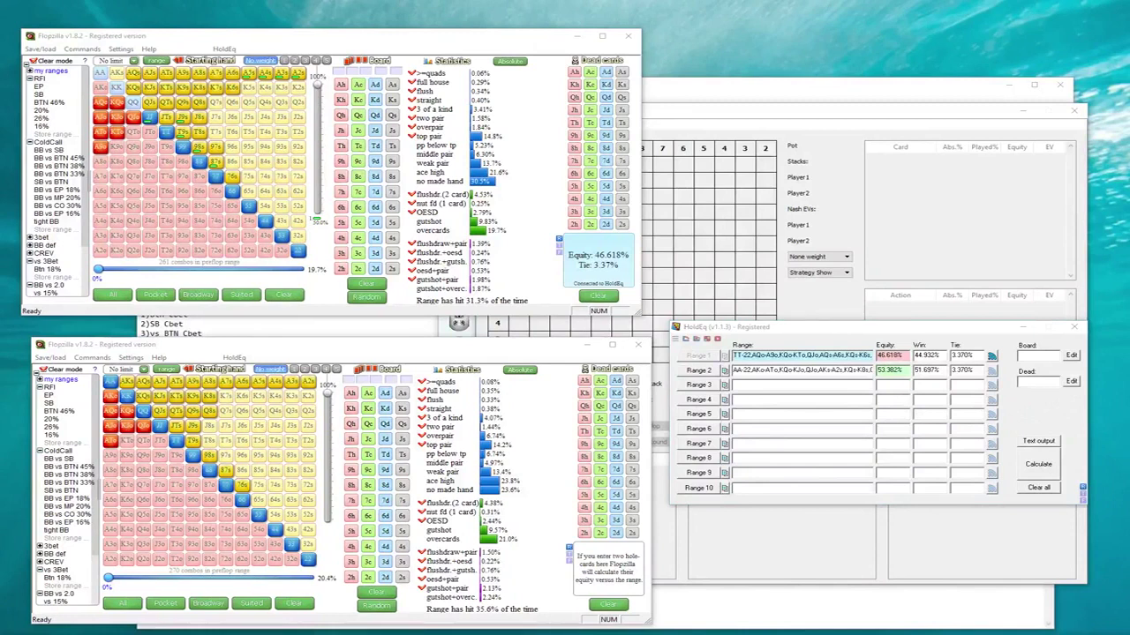
{"action": "left_click", "coordinate": [412, 356]}
{"action": "left_click", "coordinate": [851, 336]}
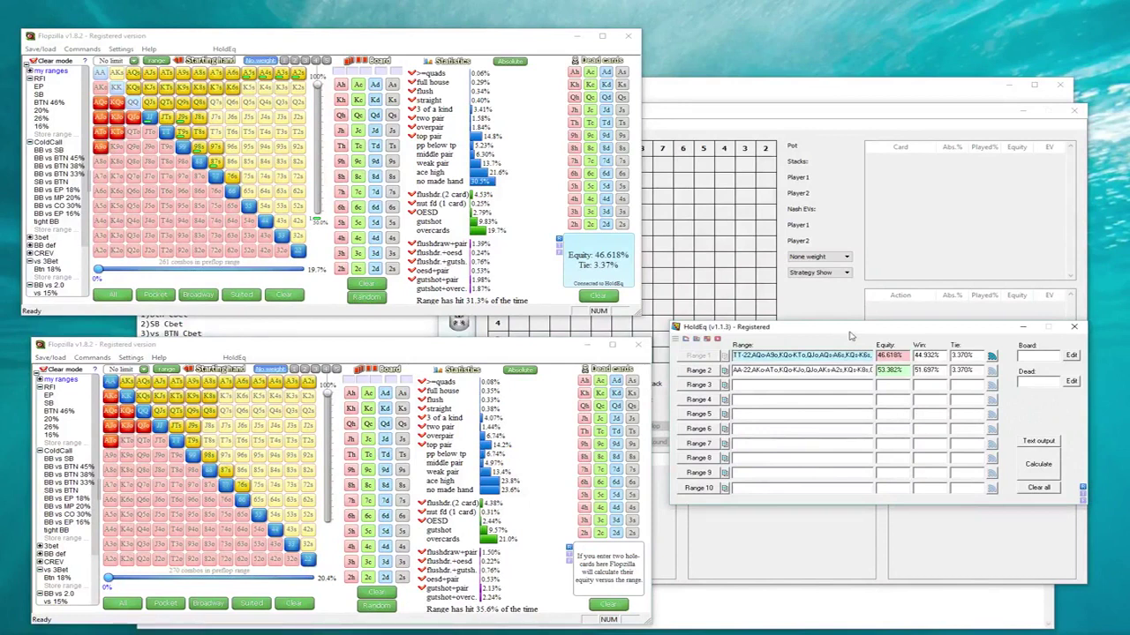
- Bring the broadcast page back into view, resize it to read the chat messages, and move it away again
{"action": "left_click_drag", "start_coordinate": [0, 85], "coordinate": [432, 85]}
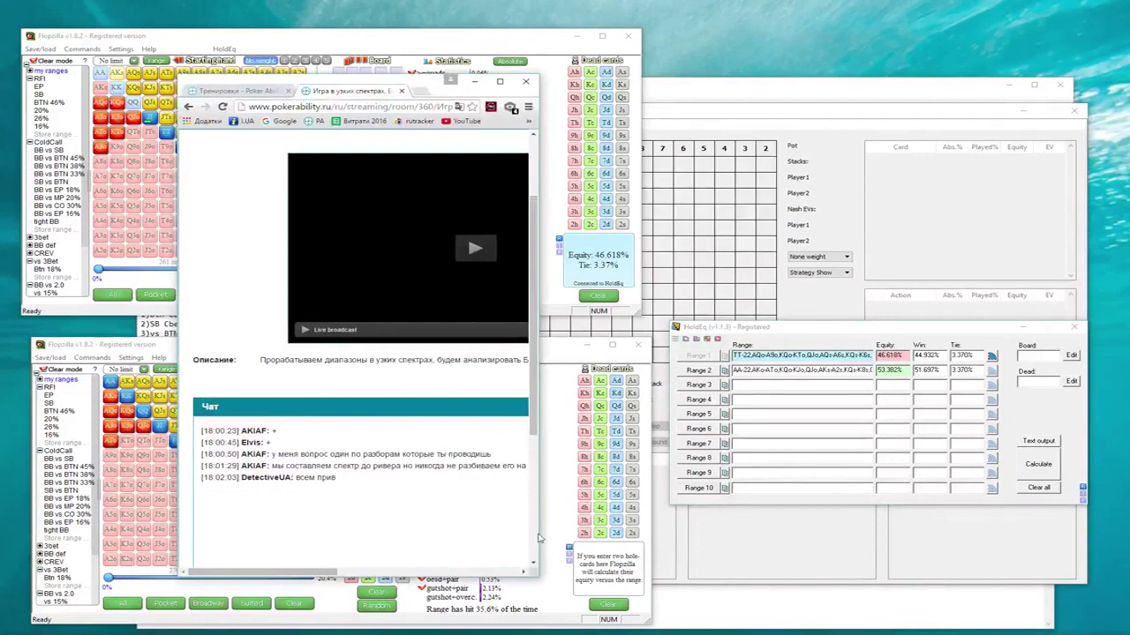
{"action": "left_click_drag", "start_coordinate": [535, 538], "coordinate": [735, 534]}
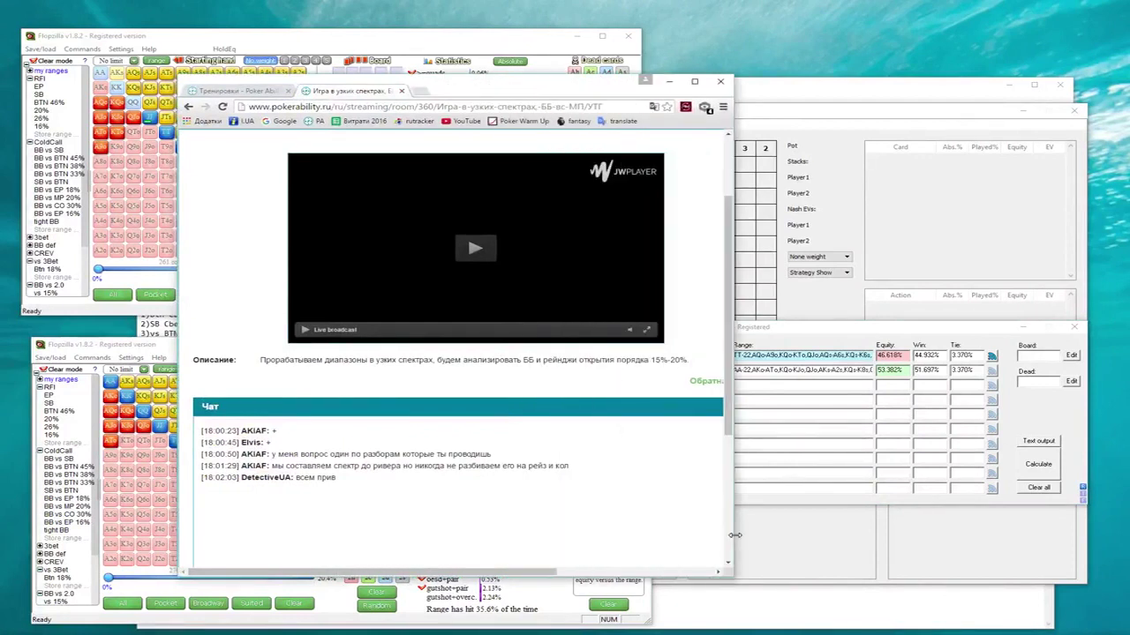
{"action": "left_click_drag", "start_coordinate": [735, 535], "coordinate": [559, 523]}
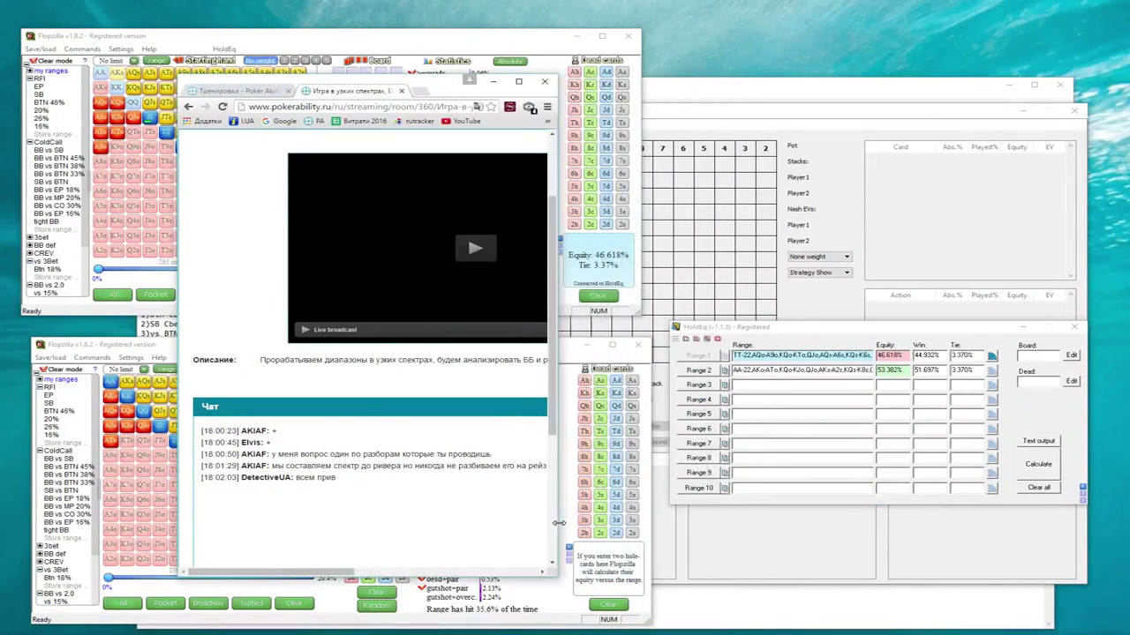
{"action": "left_click_drag", "start_coordinate": [558, 523], "coordinate": [555, 522]}
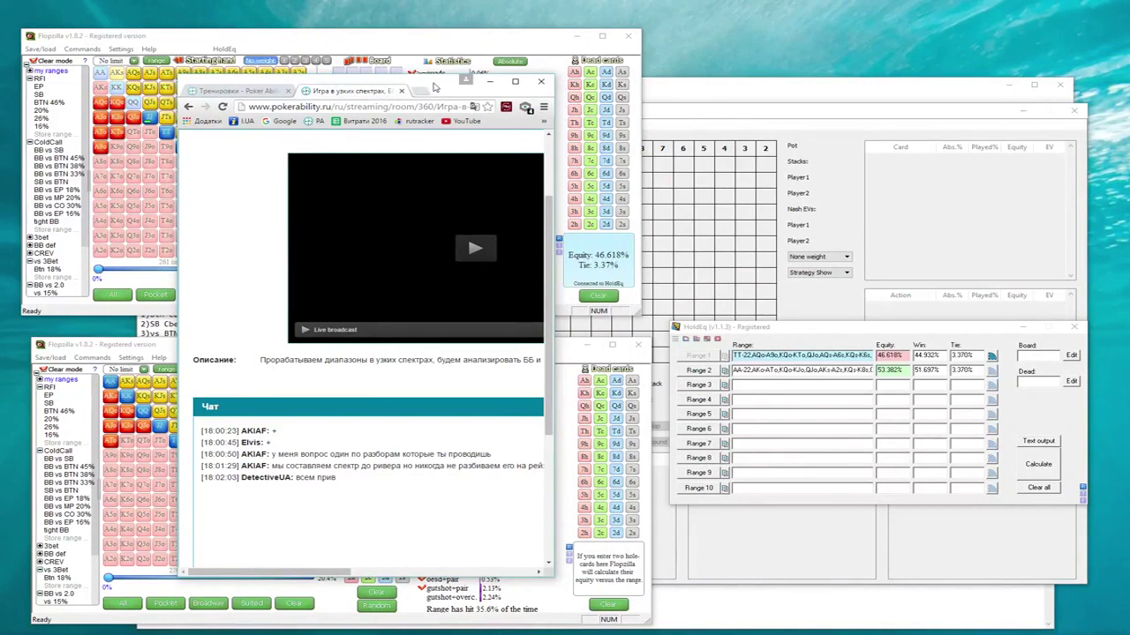
{"action": "left_click_drag", "start_coordinate": [447, 92], "coordinate": [0, 96]}
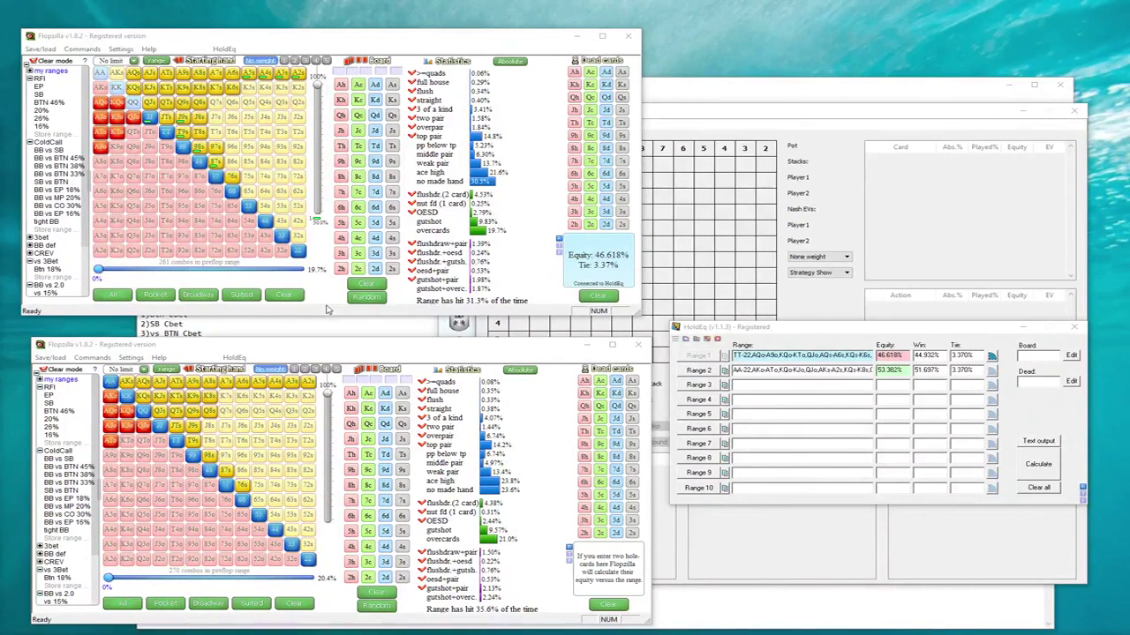
- Align the second Flopzilla window directly beneath the first one
{"action": "left_click_drag", "start_coordinate": [330, 356], "coordinate": [332, 346]}
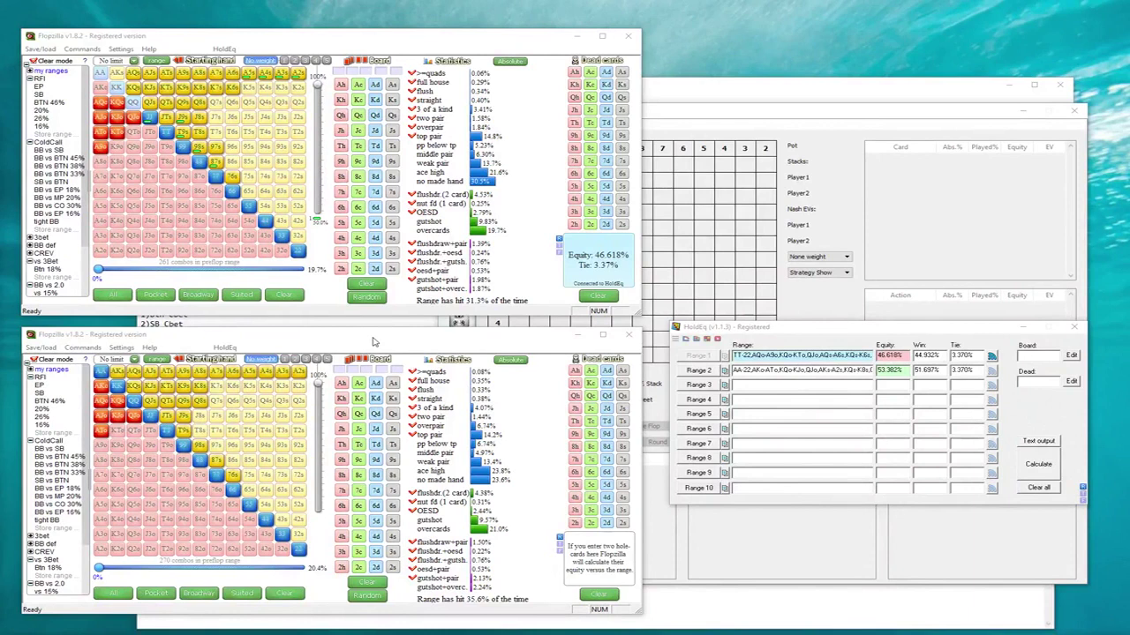
{"action": "left_click", "coordinate": [423, 339]}
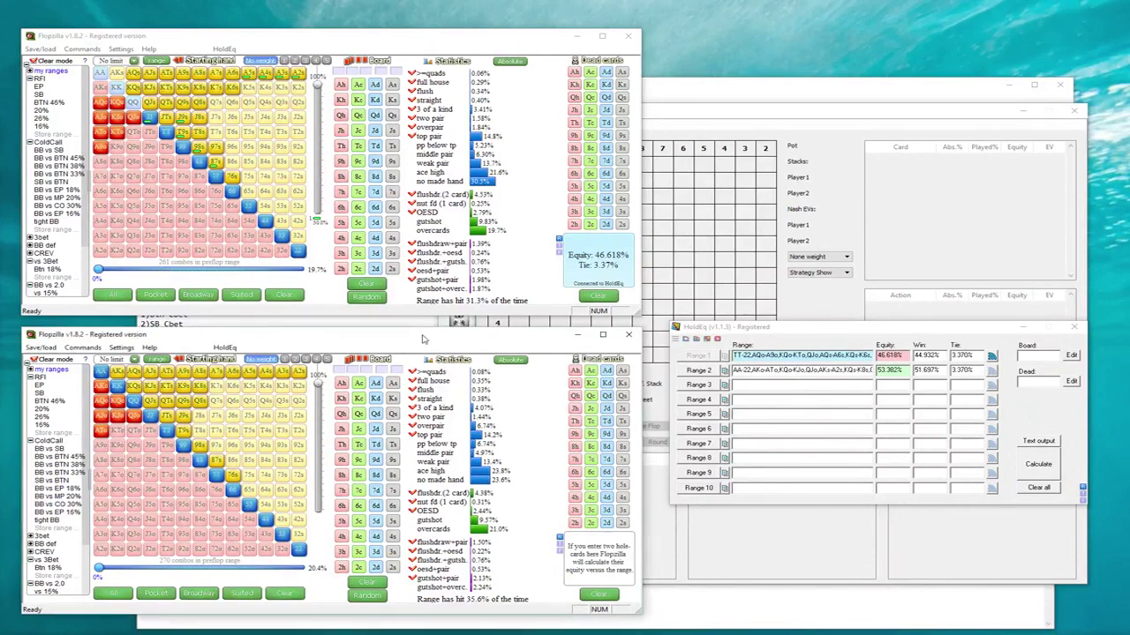
- Generate random flops for the 19.7% range in the first Flopzilla window until the board is Js 7c 3s
{"action": "left_click", "coordinate": [330, 44]}
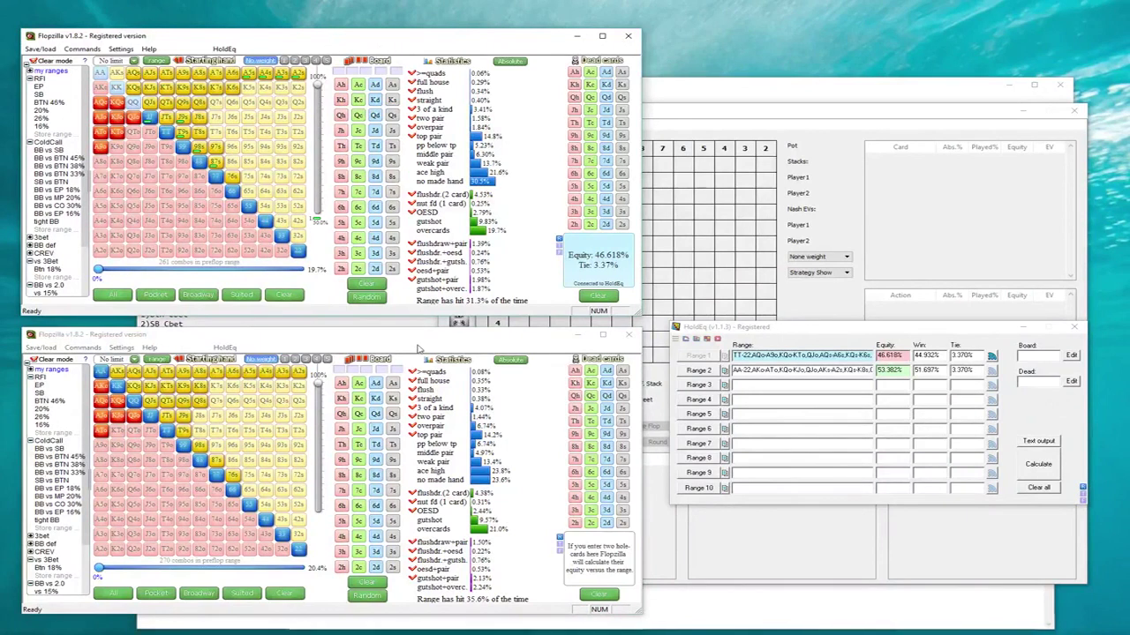
{"action": "left_click", "coordinate": [366, 298]}
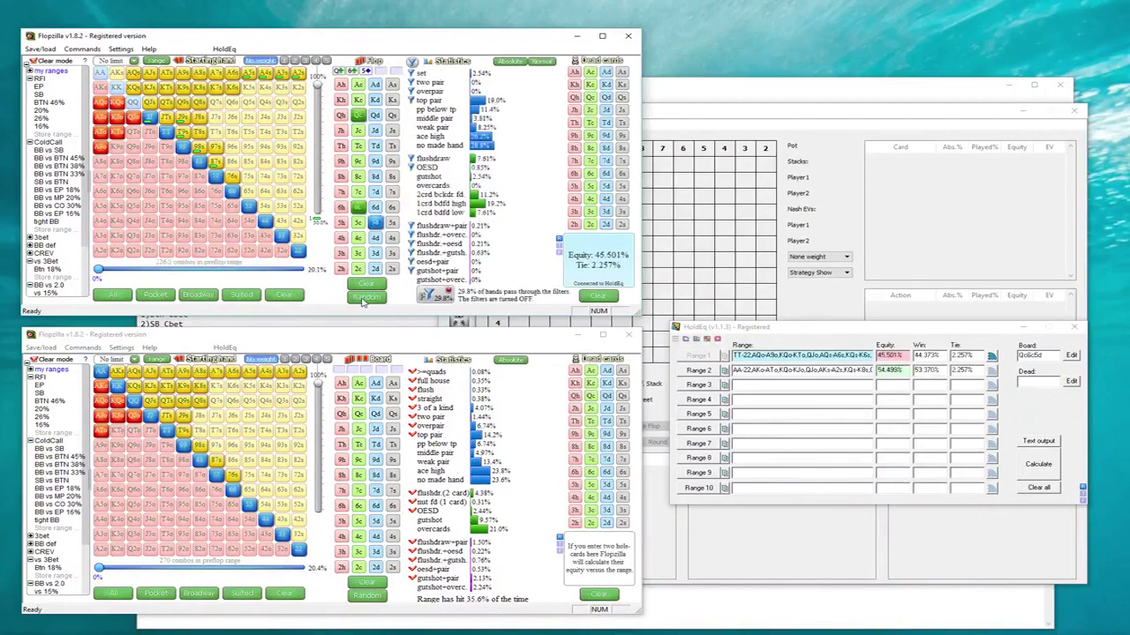
{"action": "left_click", "coordinate": [361, 298]}
{"action": "left_click", "coordinate": [362, 297]}
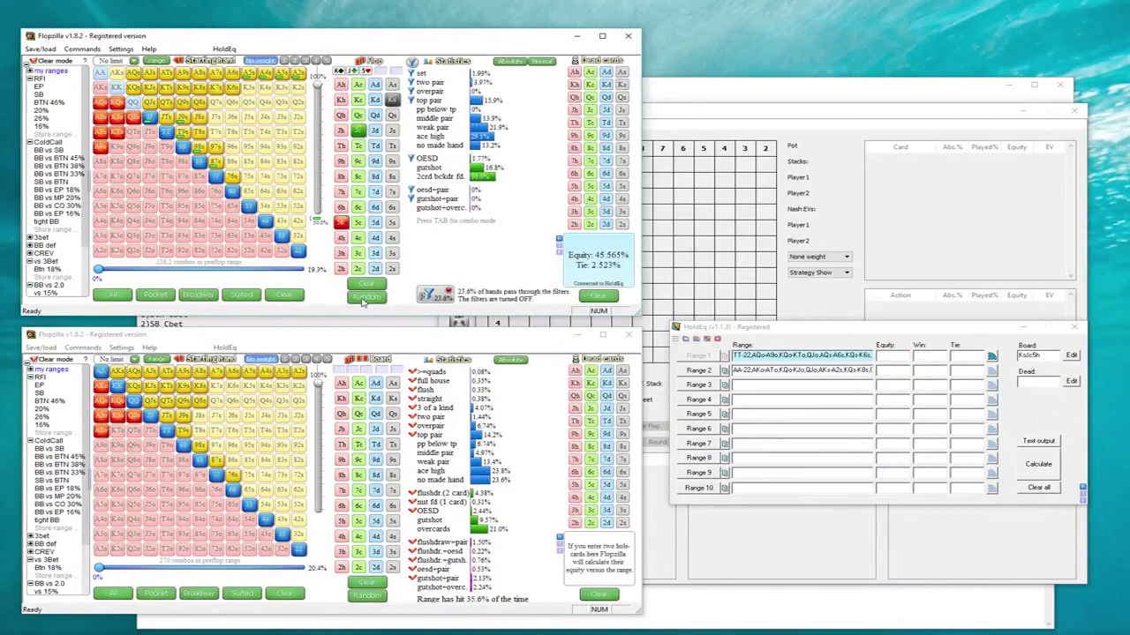
{"action": "left_click", "coordinate": [362, 298]}
{"action": "left_click", "coordinate": [362, 298]}
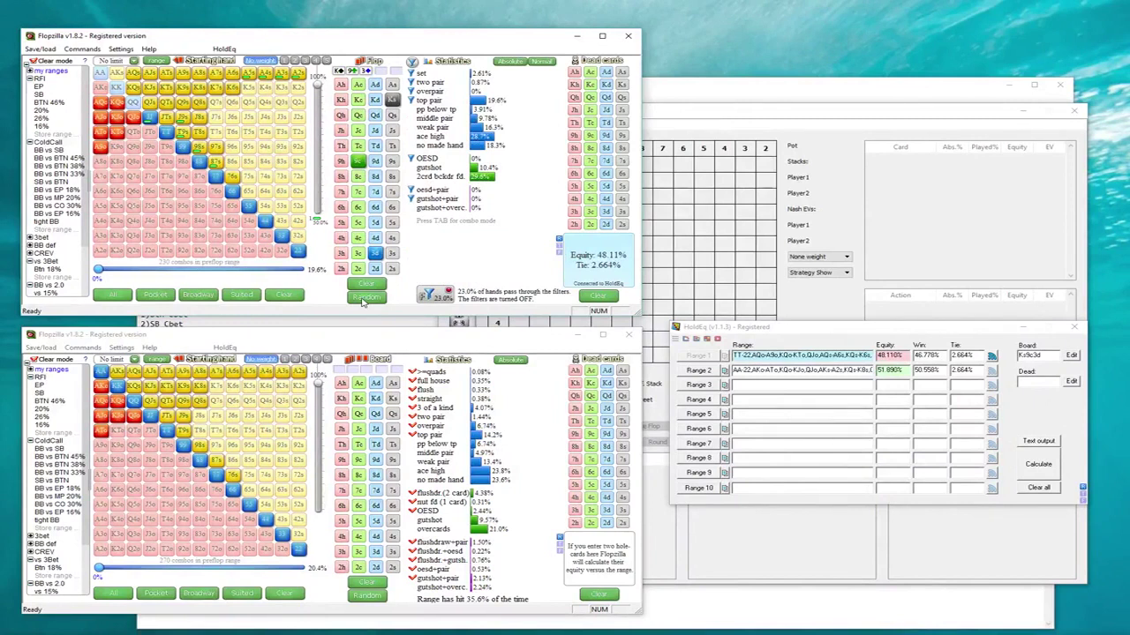
{"action": "left_click", "coordinate": [362, 301]}
{"action": "left_click", "coordinate": [362, 300]}
{"action": "left_click", "coordinate": [362, 300]}
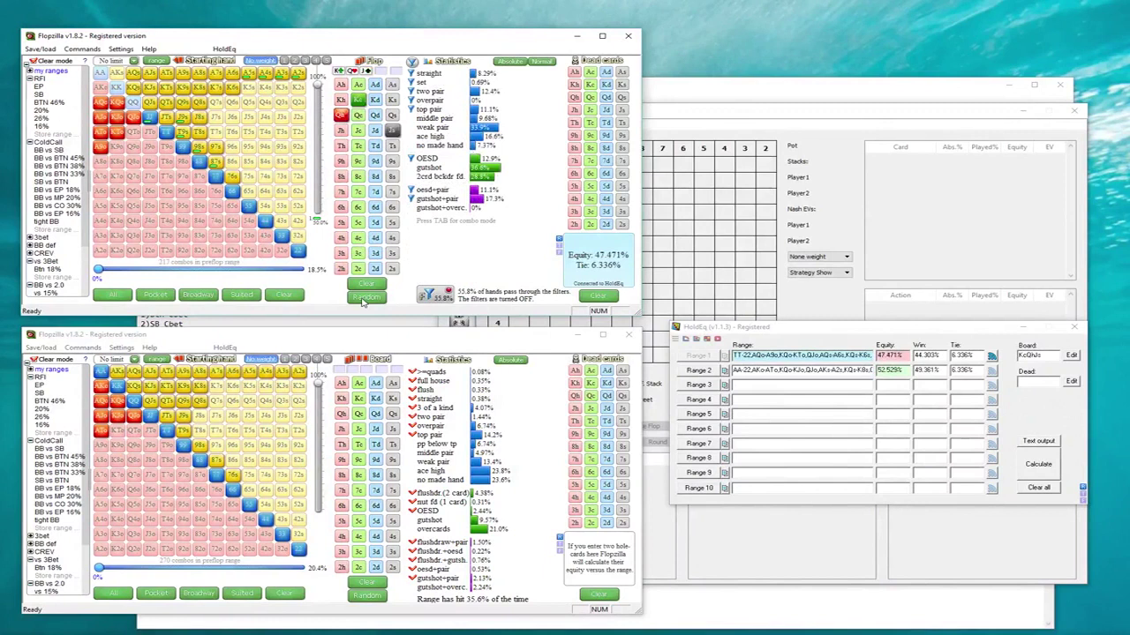
{"action": "left_click", "coordinate": [362, 301]}
{"action": "left_click", "coordinate": [362, 300]}
{"action": "left_click", "coordinate": [362, 301]}
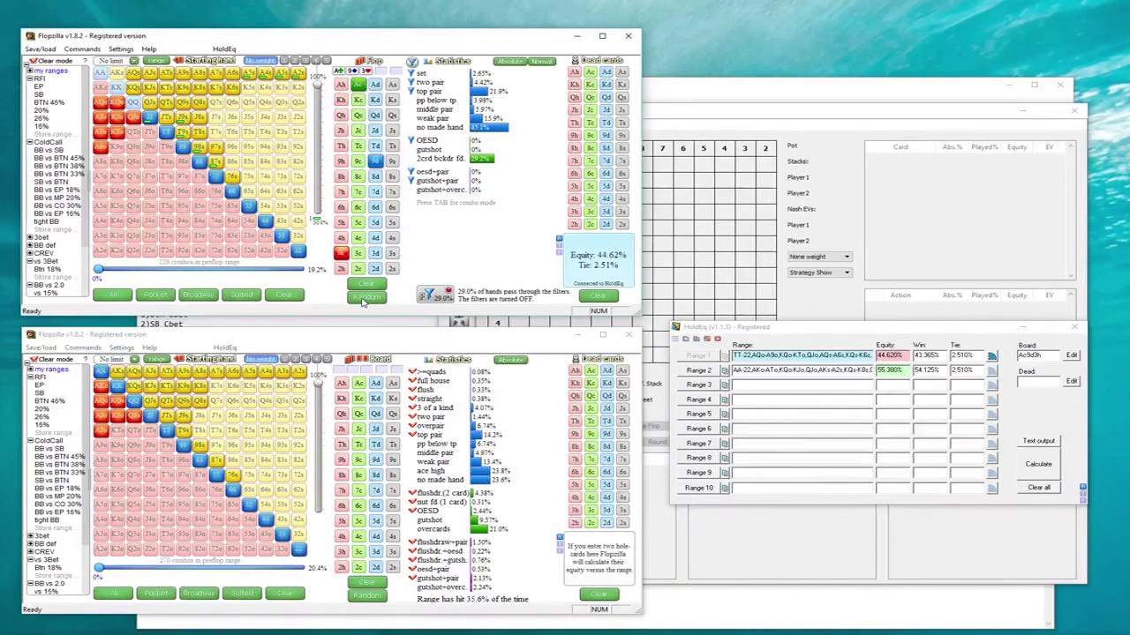
{"action": "left_click", "coordinate": [362, 300]}
{"action": "left_click", "coordinate": [362, 300]}
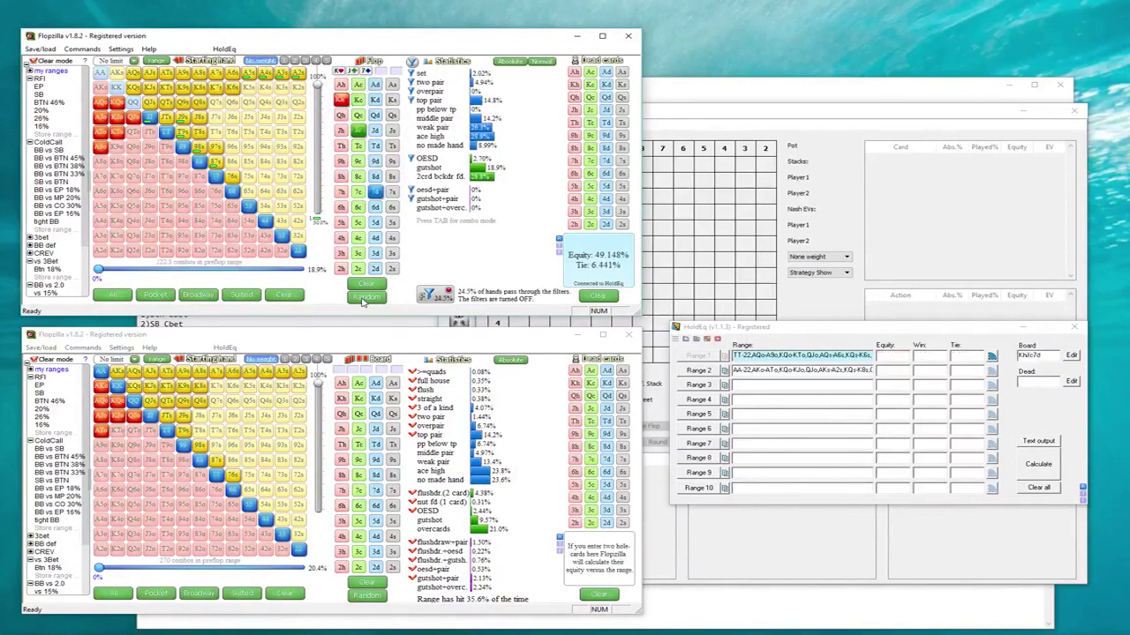
{"action": "left_click", "coordinate": [362, 300]}
{"action": "left_click", "coordinate": [362, 300]}
{"action": "left_click", "coordinate": [361, 300]}
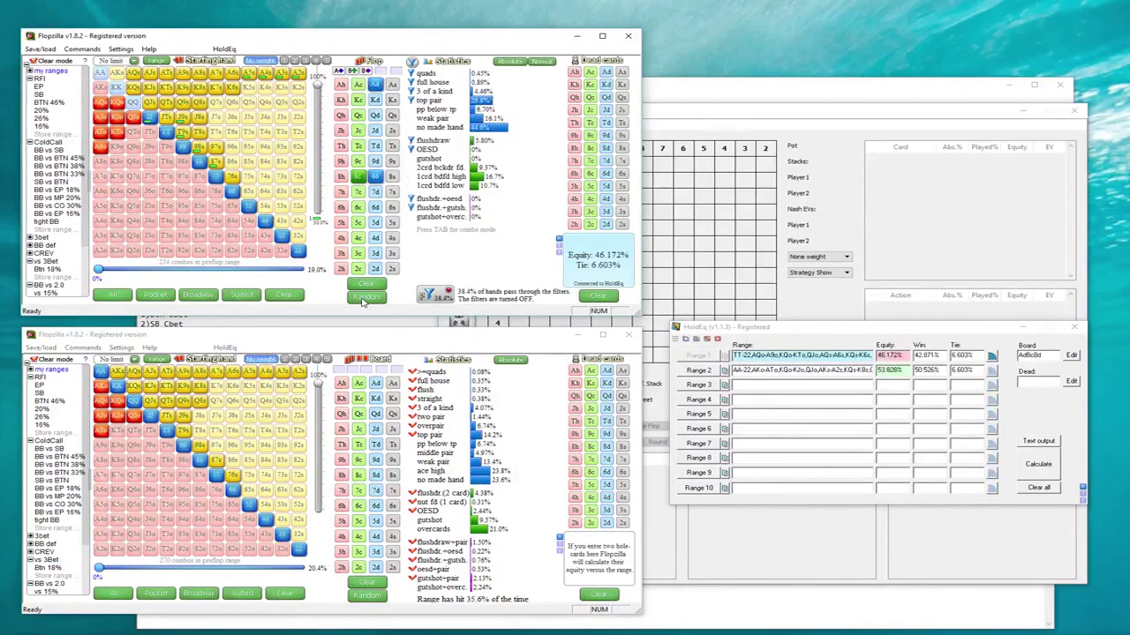
{"action": "left_click", "coordinate": [361, 300]}
{"action": "left_click", "coordinate": [363, 299]}
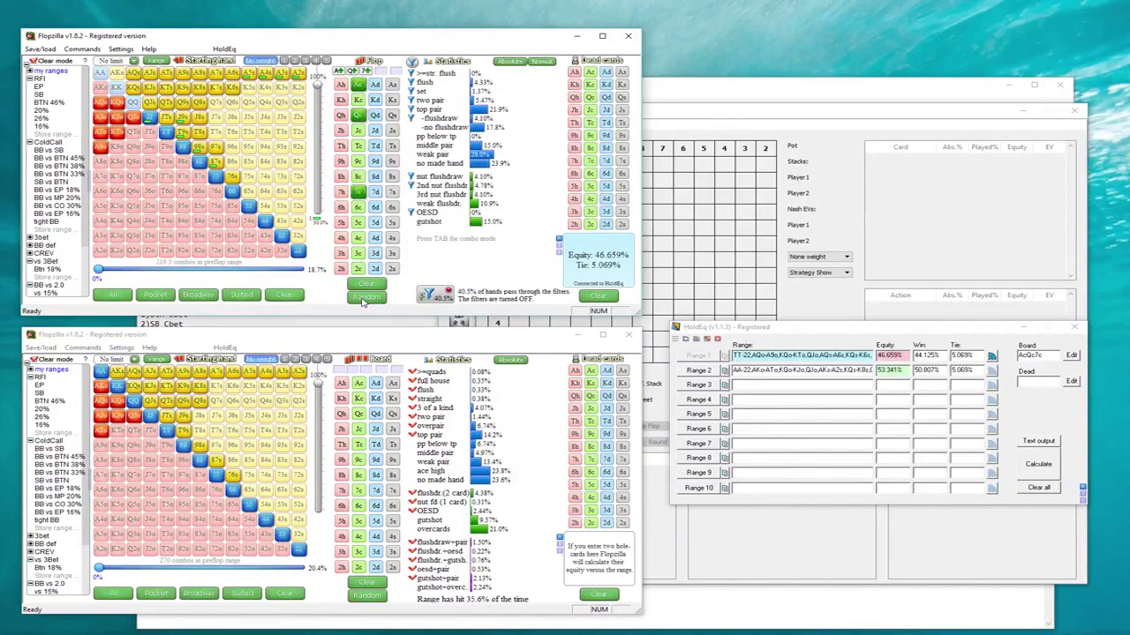
{"action": "left_click", "coordinate": [364, 298]}
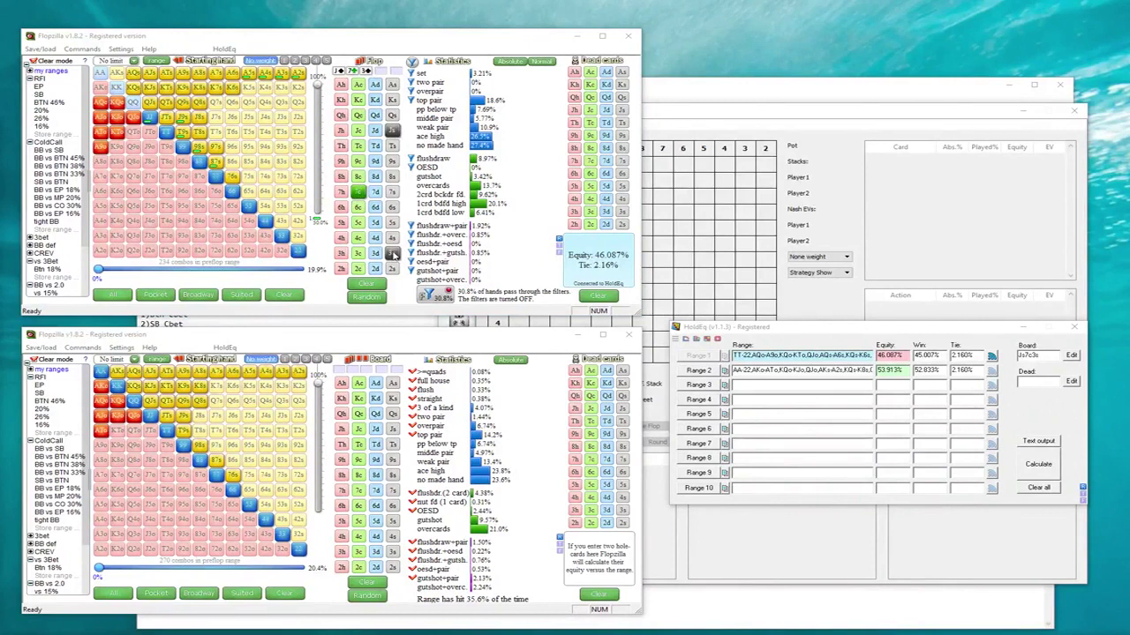
- Connect HoldEq's Range 2 to the second Flopzilla window
{"action": "left_click", "coordinate": [991, 371]}
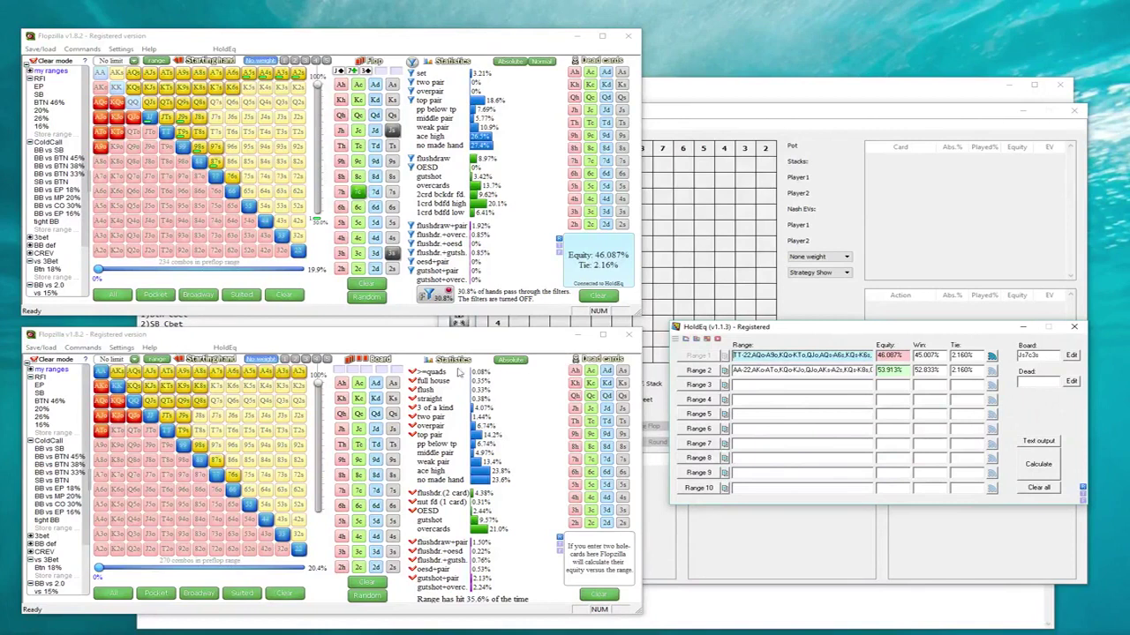
{"action": "left_click", "coordinate": [991, 371]}
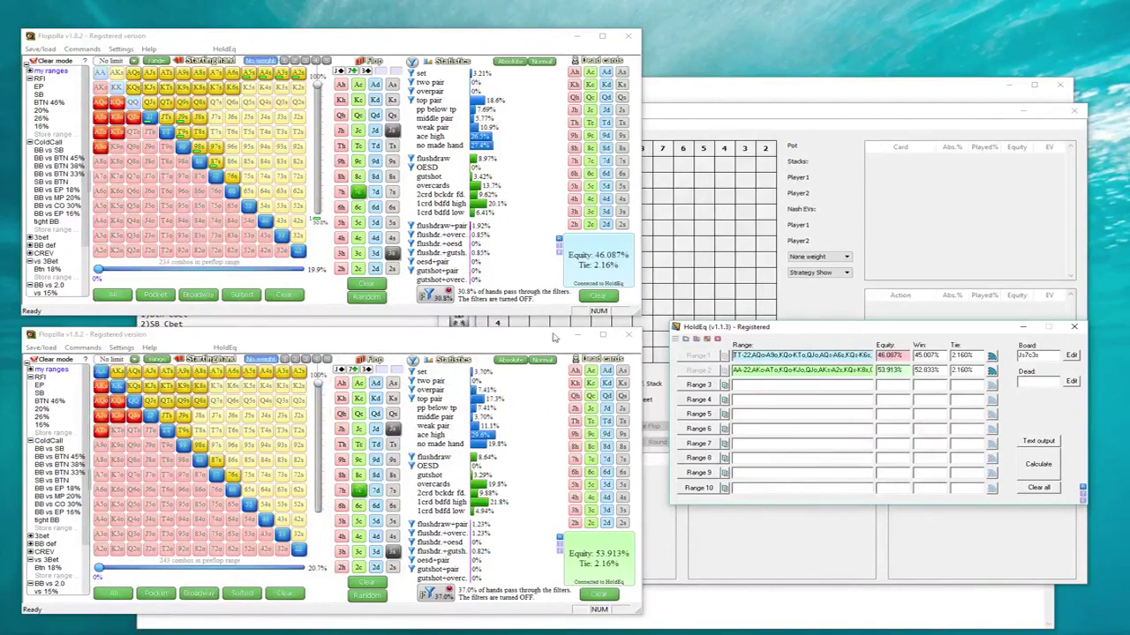
- Switch to Simple Postflop and set Player 2's flop bet size to 65% of pot, applying the sizing
{"action": "left_click", "coordinate": [872, 116]}
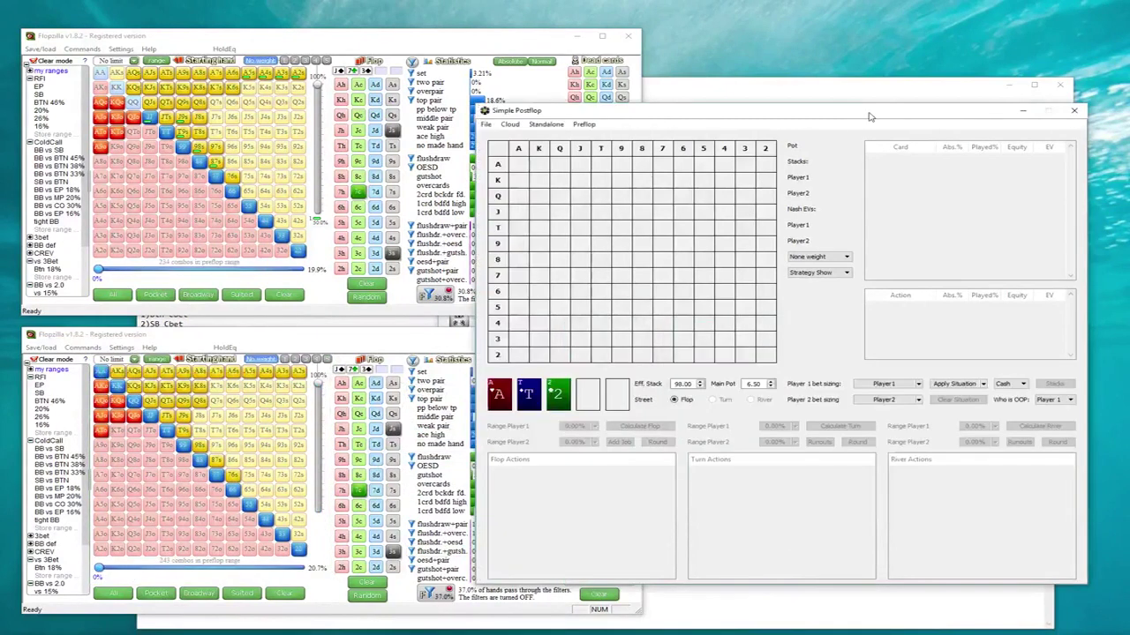
{"action": "left_click", "coordinate": [885, 400]}
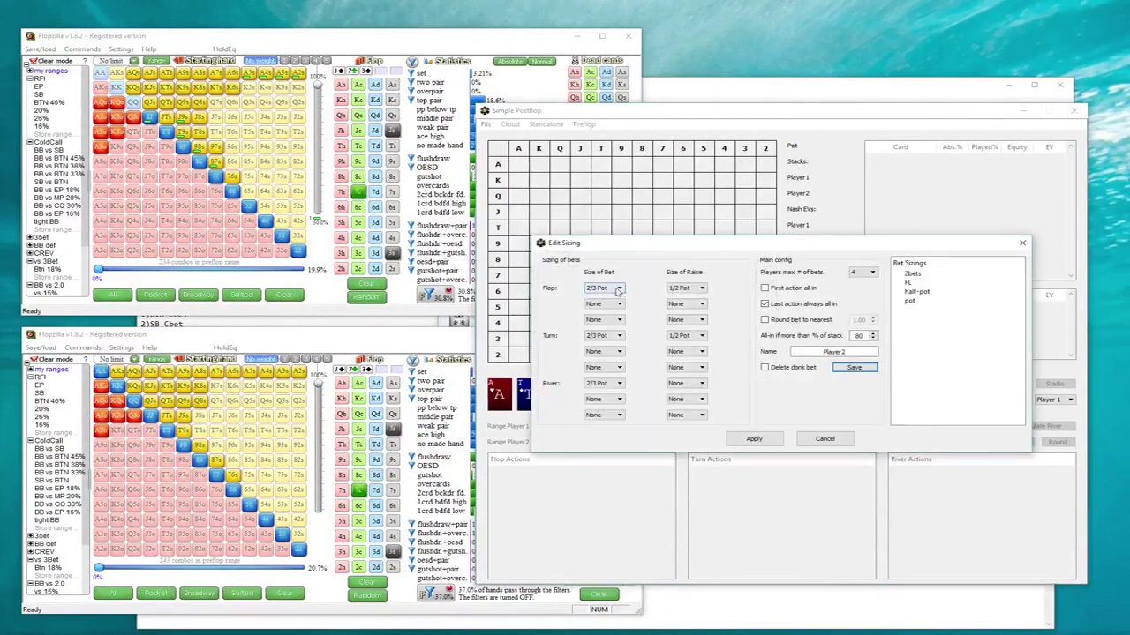
{"action": "left_click", "coordinate": [619, 289]}
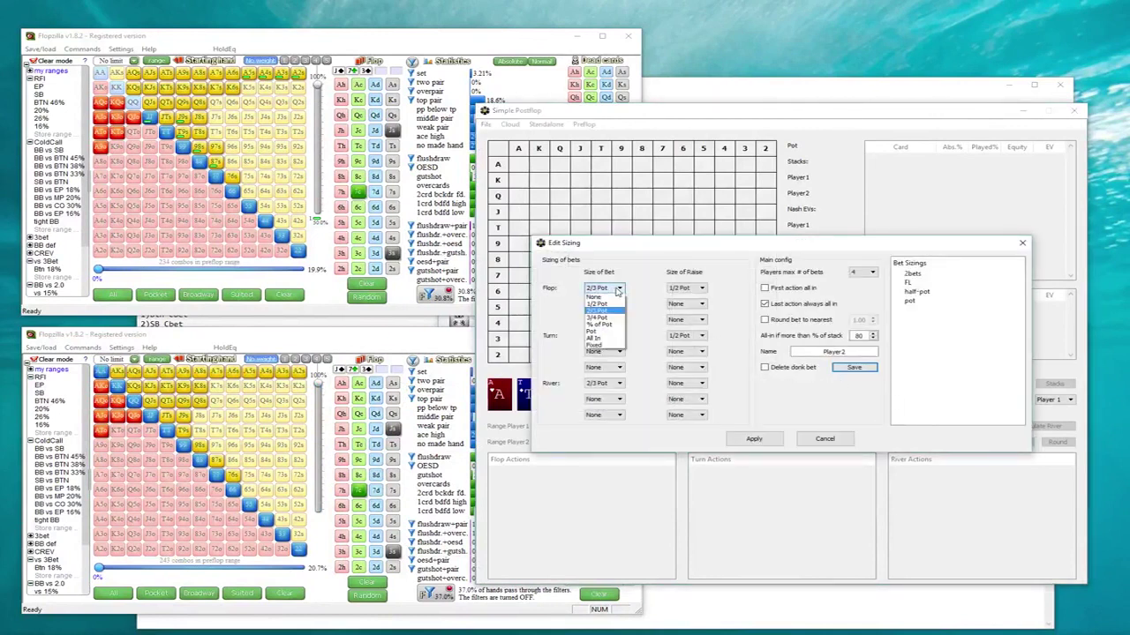
{"action": "left_click", "coordinate": [618, 311]}
{"action": "key", "text": "Tab"}
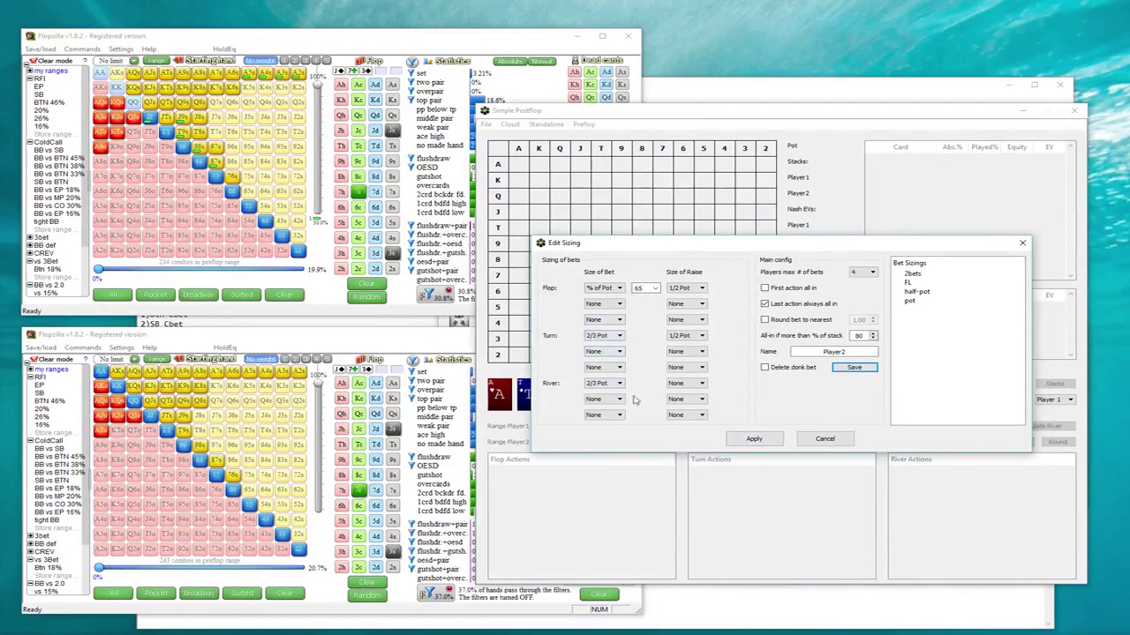
{"action": "left_click", "coordinate": [754, 440]}
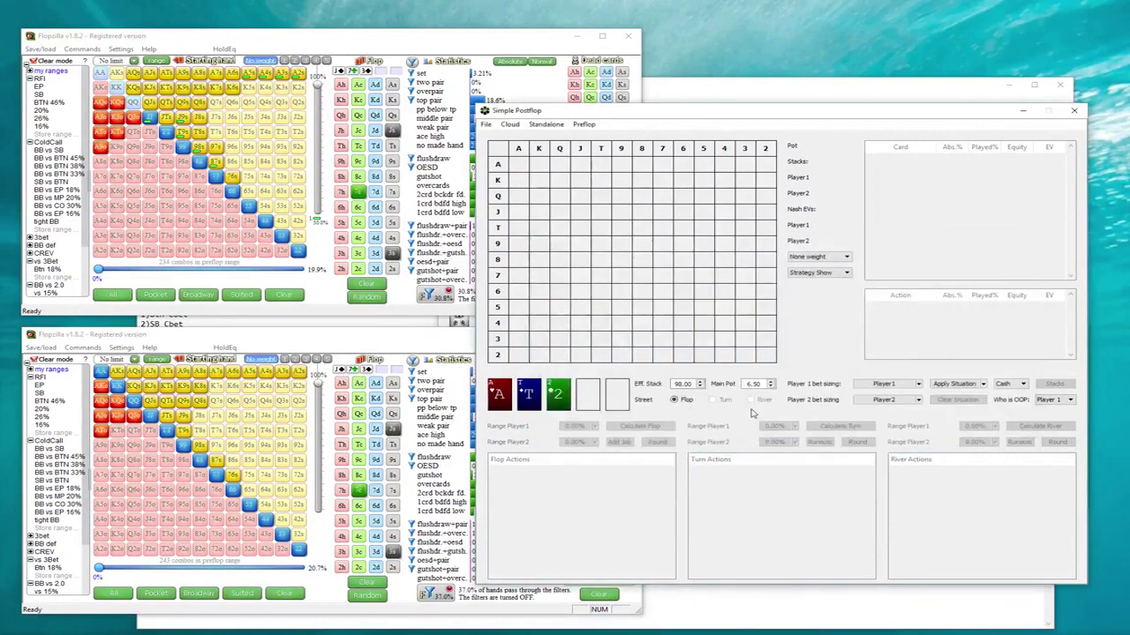
- Open the first flop card of the Simple Postflop board for selection
{"action": "left_click", "coordinate": [498, 405]}
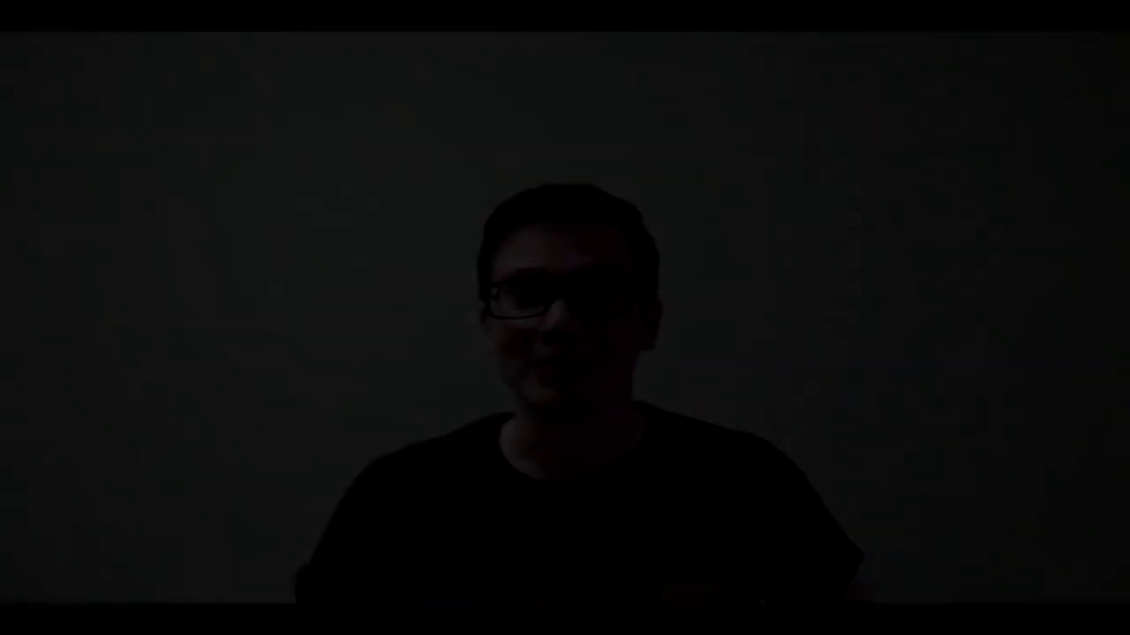